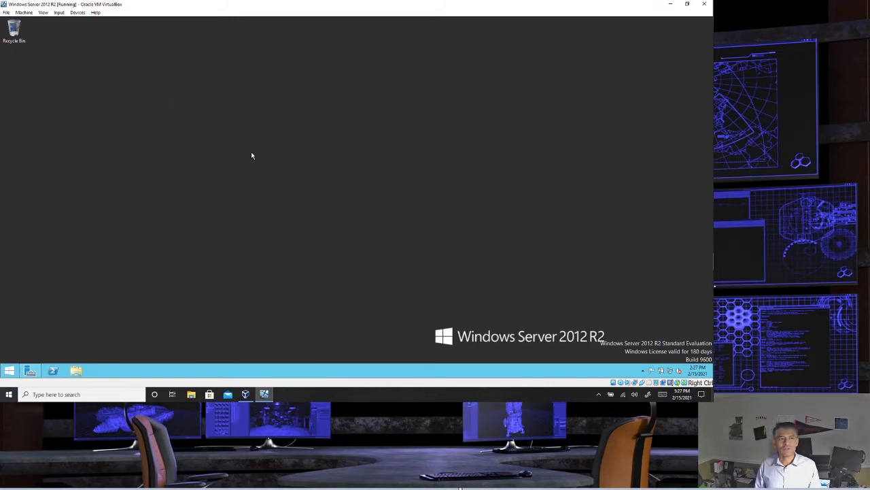
Open Task Scheduler from the Administrative Tools and display the Task Scheduler Library
click(10, 371)
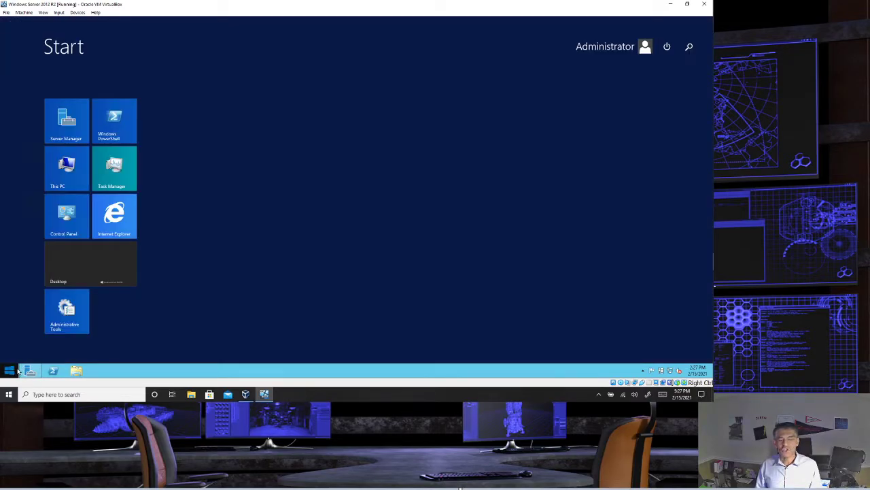
click(62, 317)
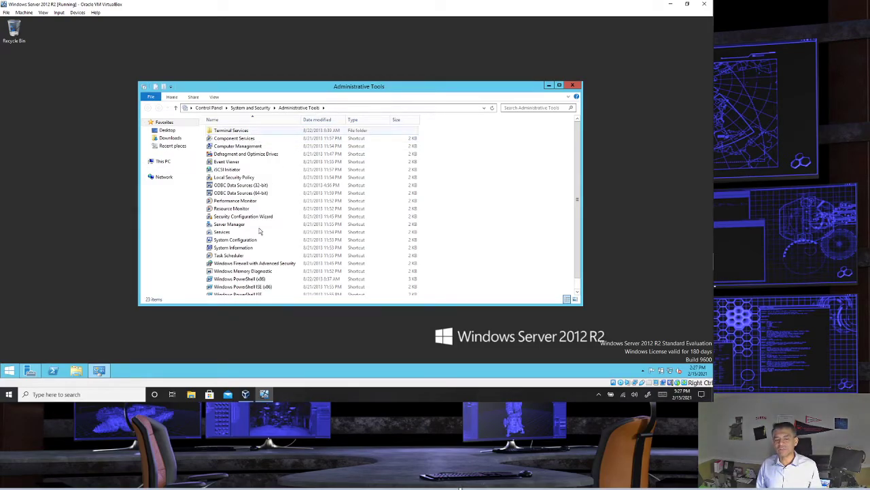
click(229, 258)
double_click(229, 258)
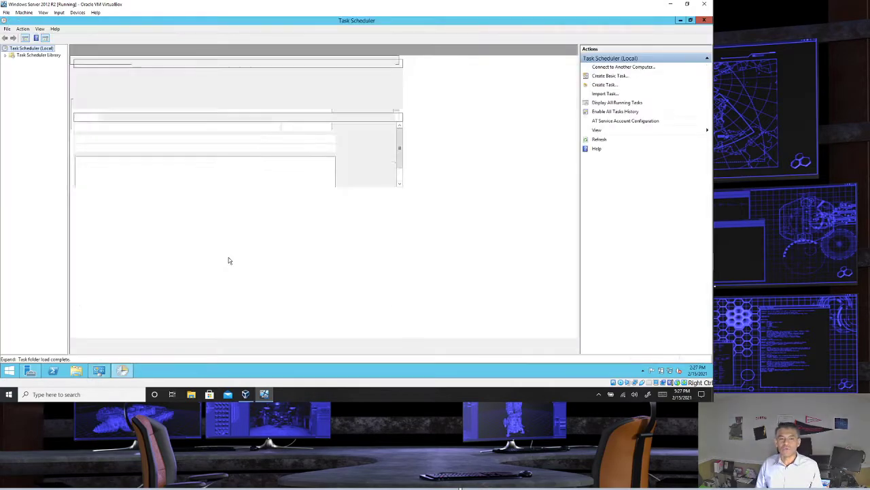
click(35, 55)
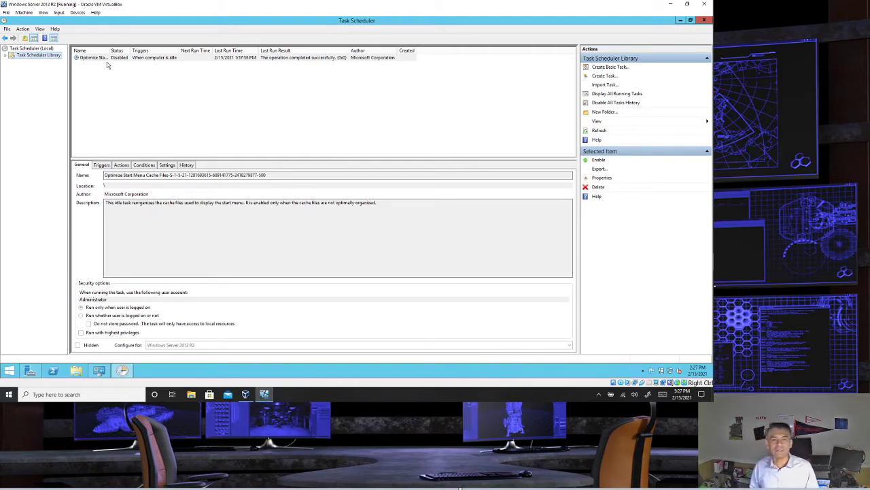
Start a basic task in the library, named "Test Task #1" plus the user's surname, with the description "This is a demo"
right_click(42, 57)
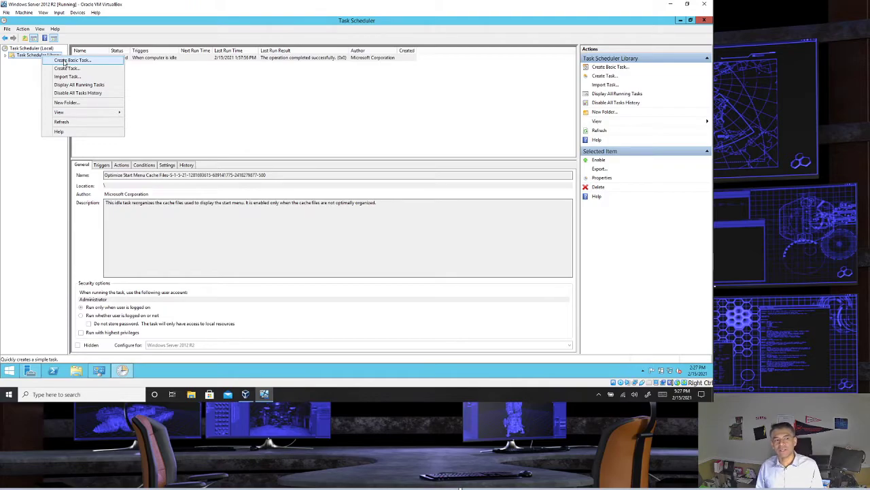
click(64, 61)
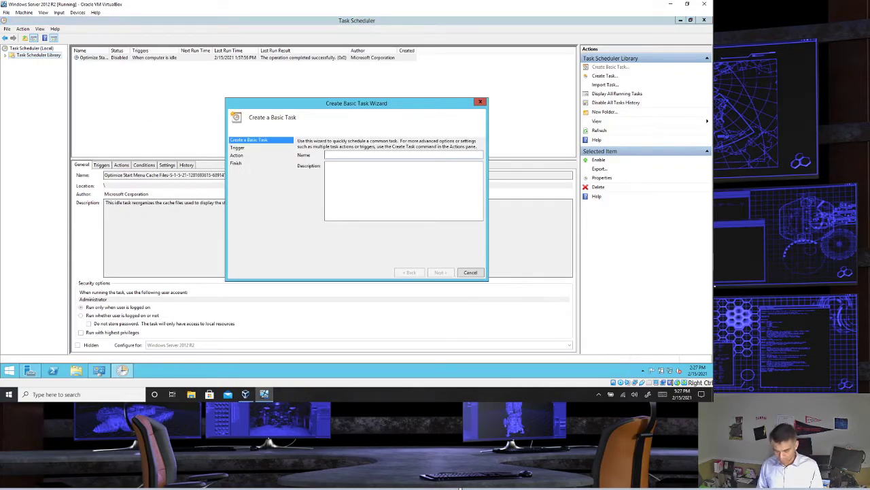
text(Test)
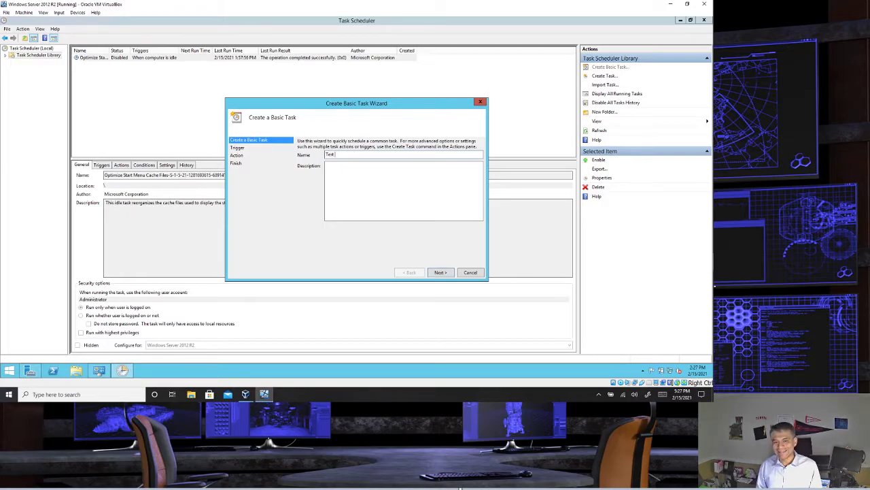
text( Task)
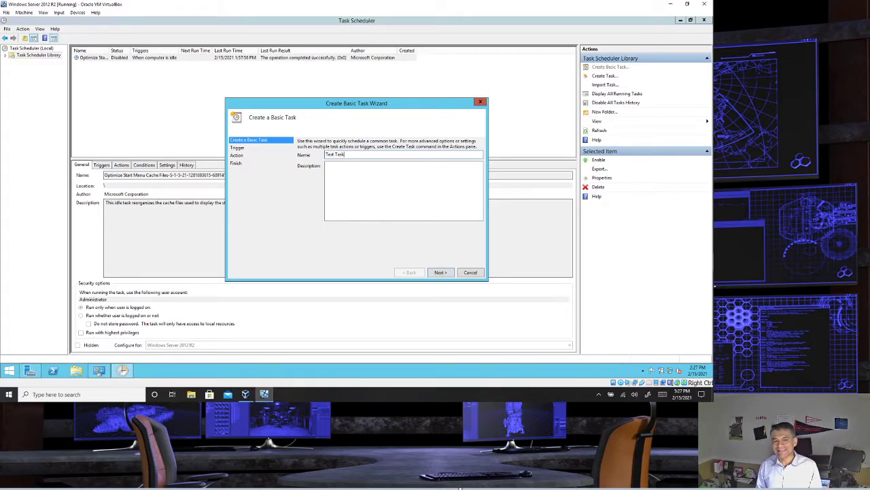
text( #1 G)
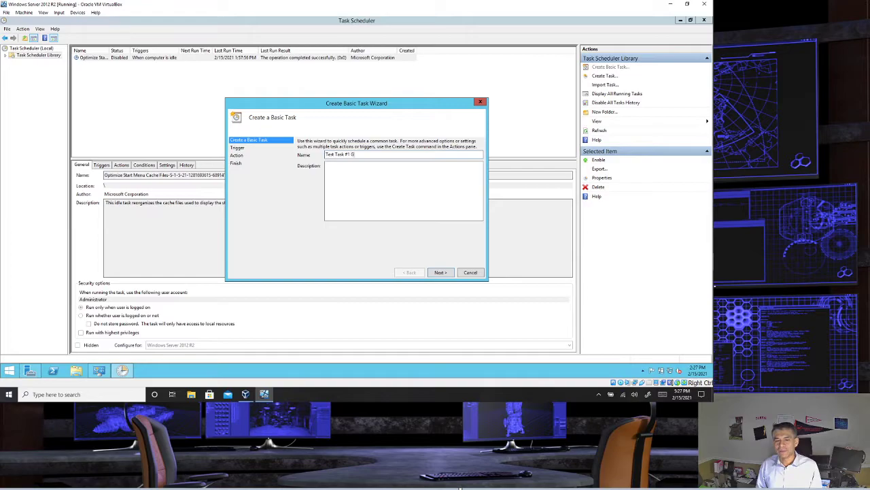
text(onzales)
key(Tab)
text(Thi)
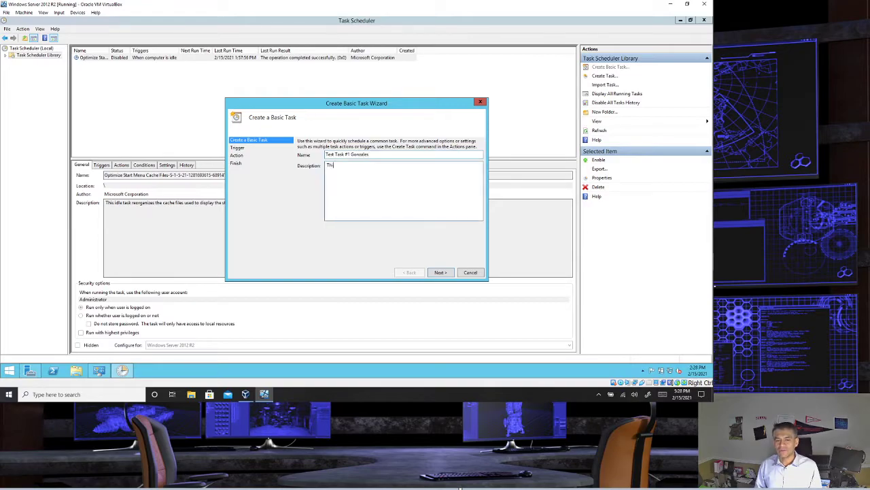
text(s is a demo)
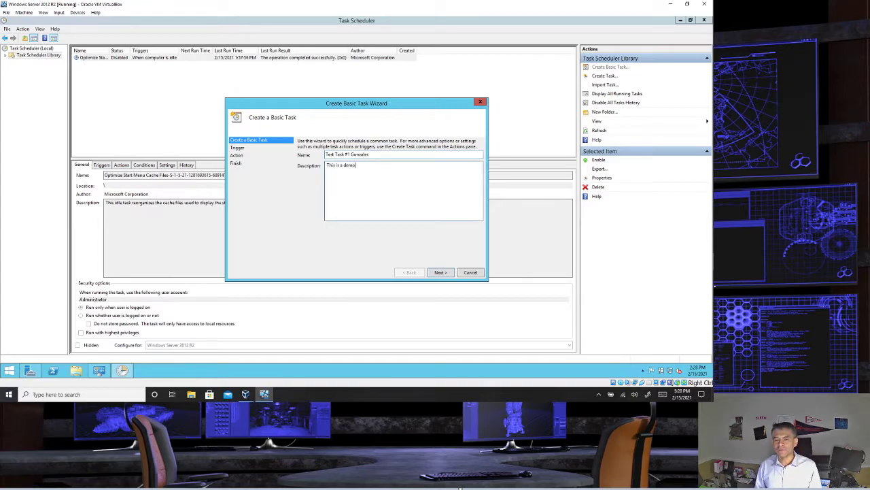
click(441, 272)
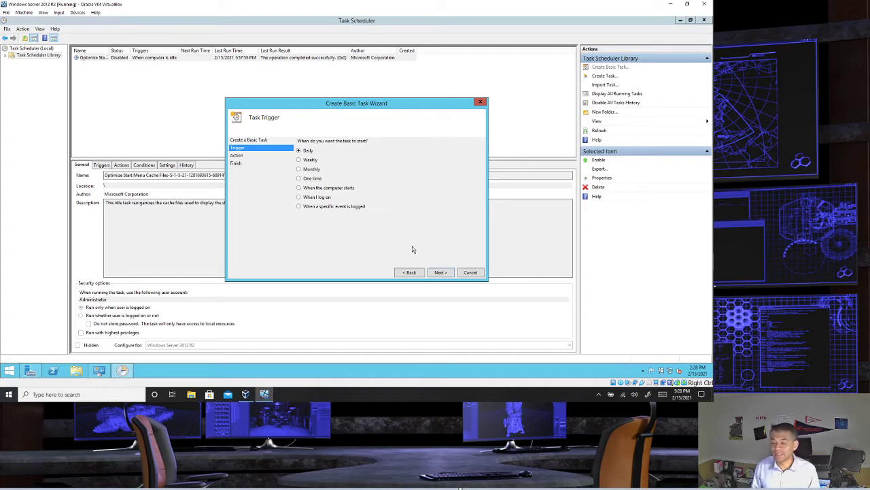
Give the task a daily trigger starting 2/15/2021 at 2:30:00 PM and recurring every 1 day
click(440, 273)
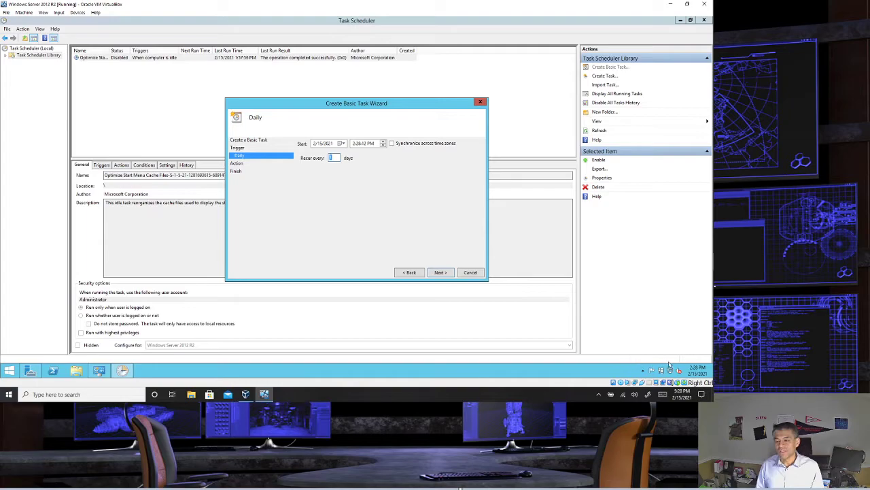
mouse_move(705, 370)
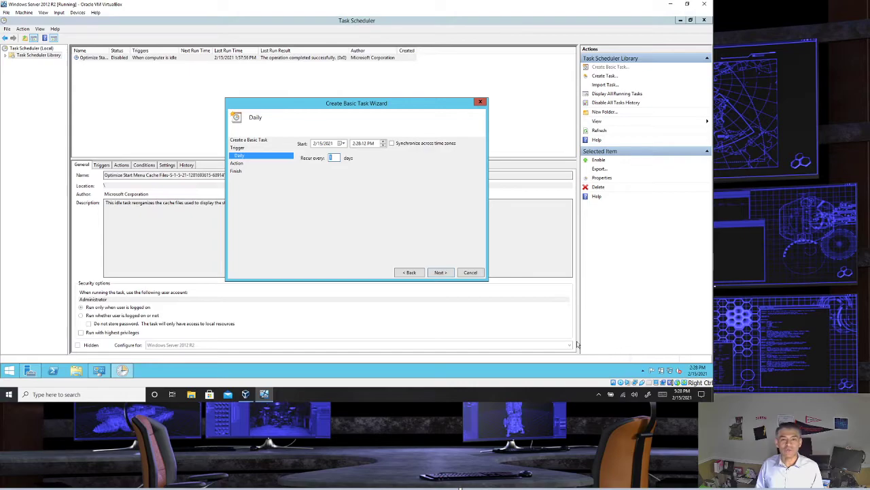
click(359, 144)
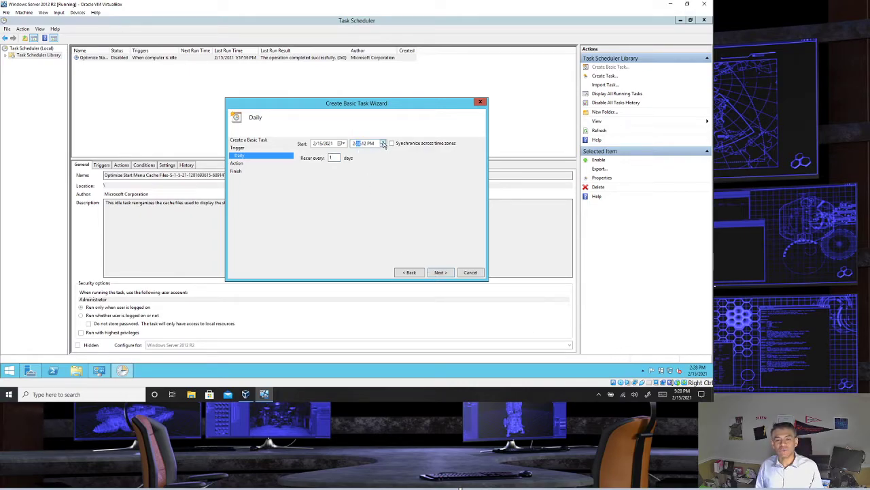
click(362, 144)
text(30)
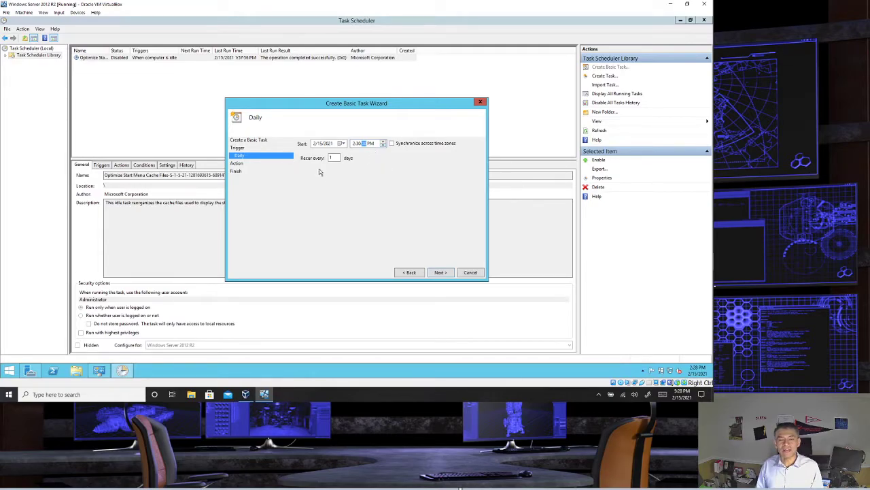
click(446, 275)
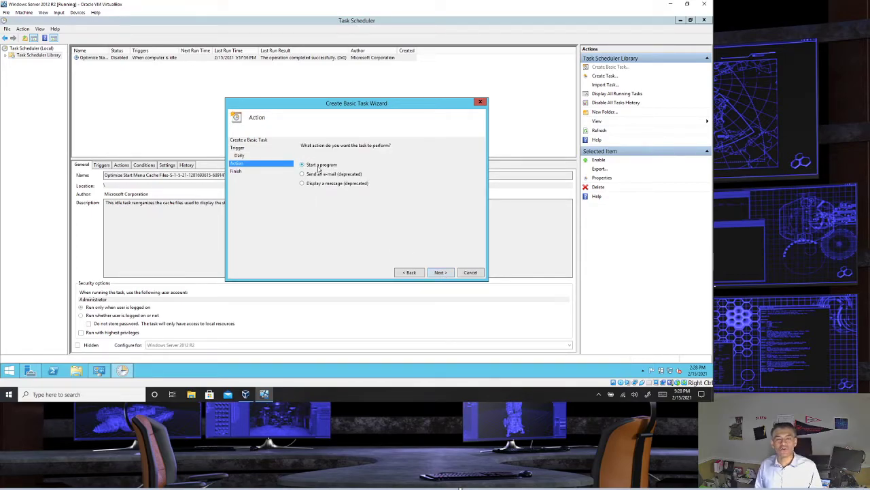
Set the task's action to start the program wab.exe from C:\Program Files (x86)\Windows Mail
click(441, 273)
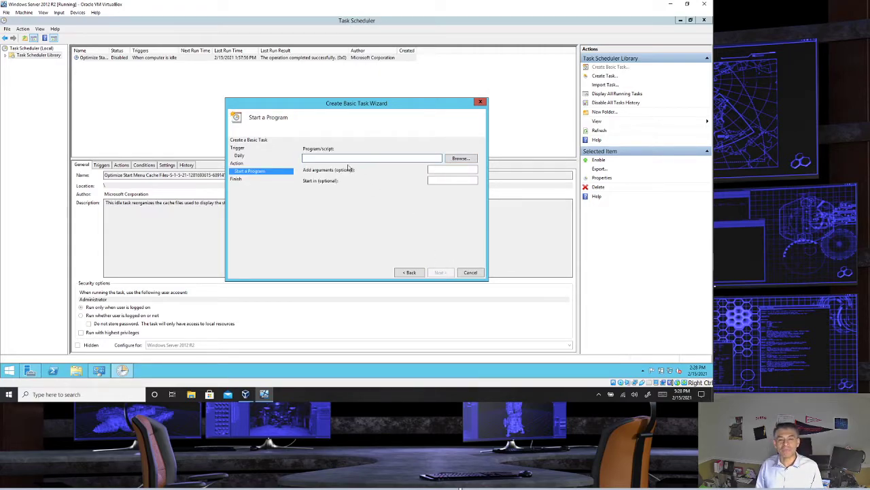
click(468, 160)
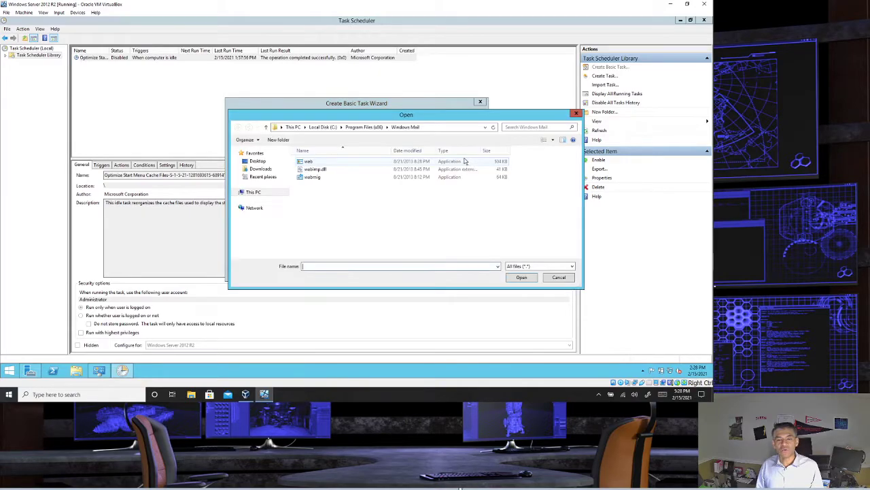
click(319, 130)
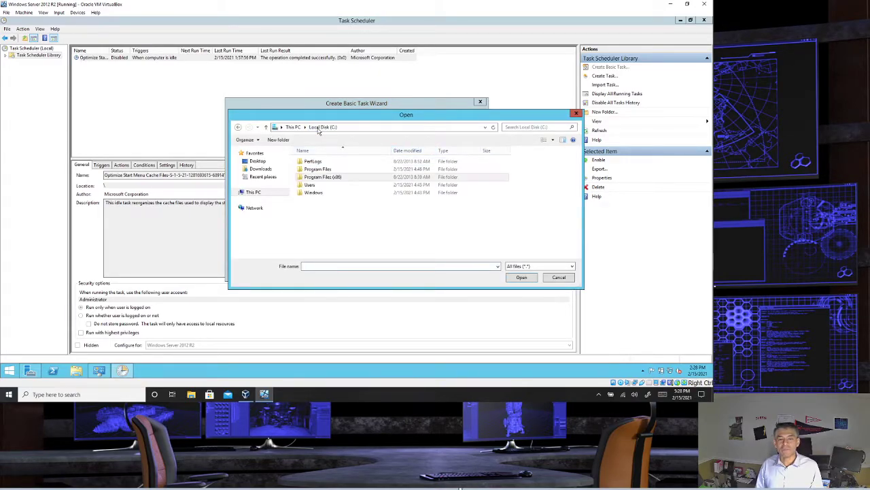
double_click(315, 178)
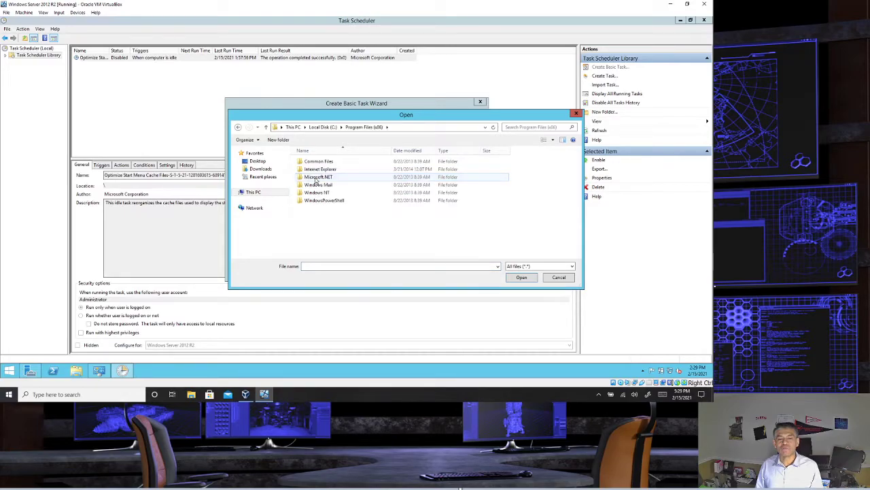
double_click(326, 185)
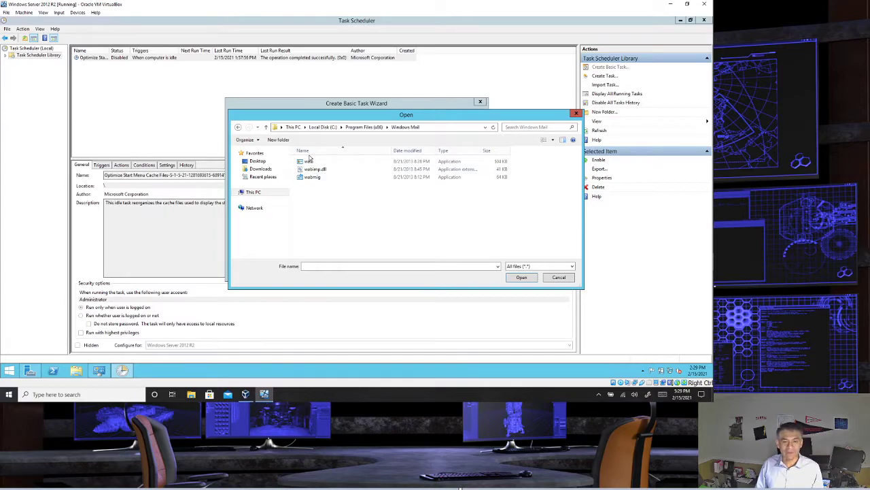
click(310, 163)
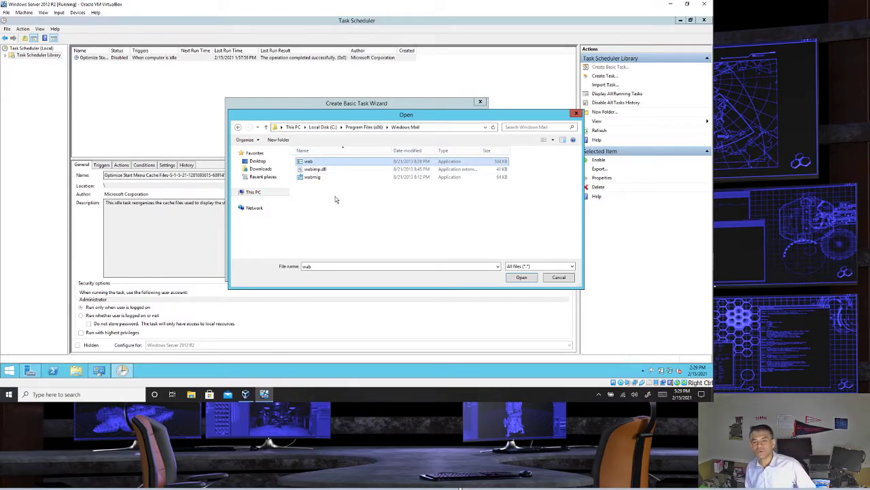
click(522, 278)
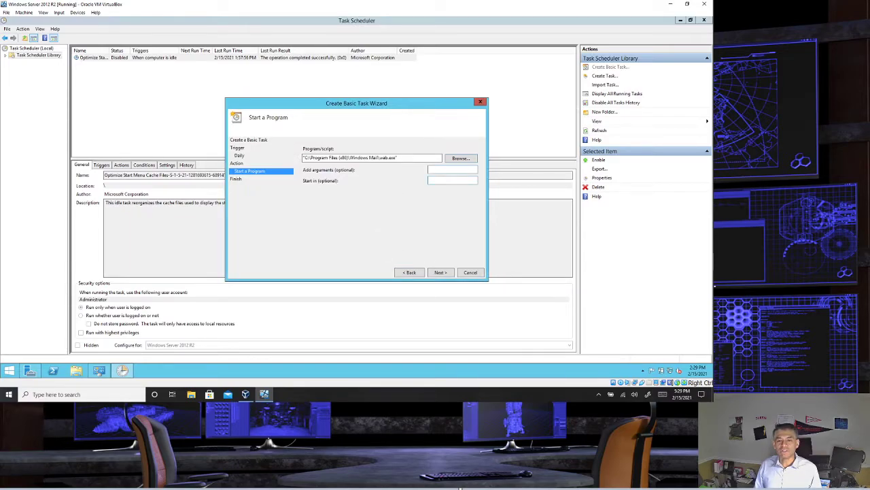
Finish creating the basic task and widen the Next Run Time column to fit its contents
click(448, 273)
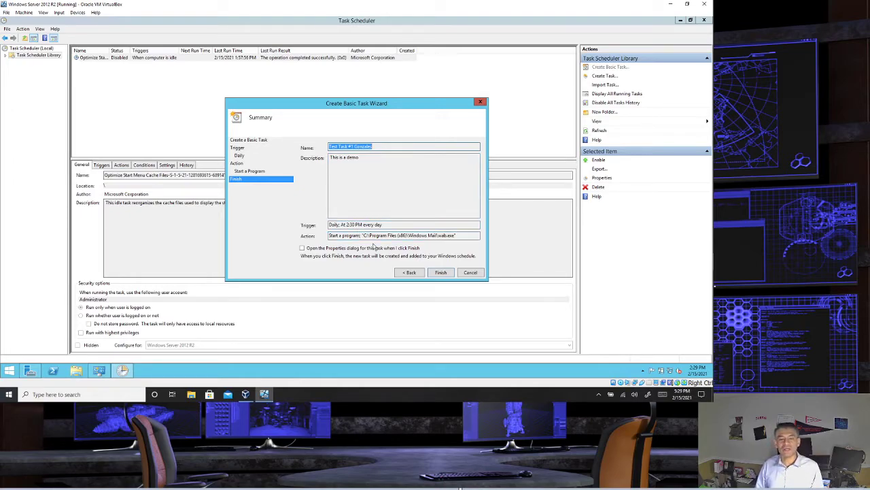
click(439, 272)
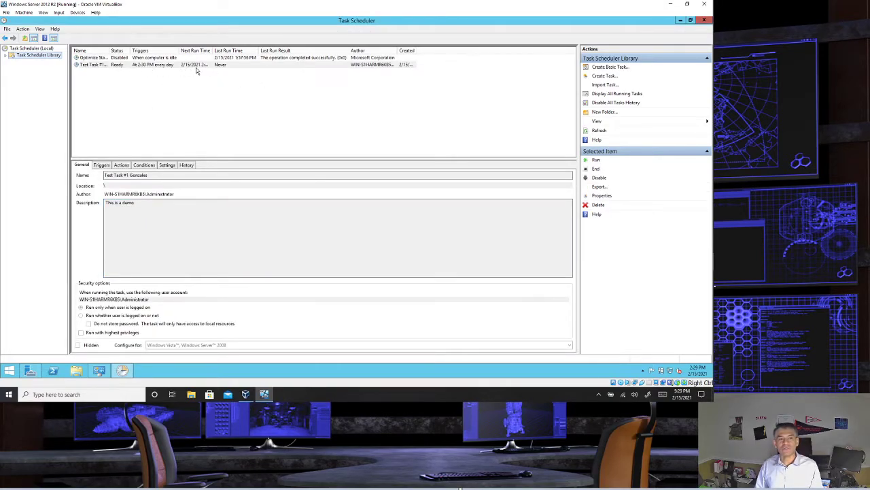
double_click(213, 51)
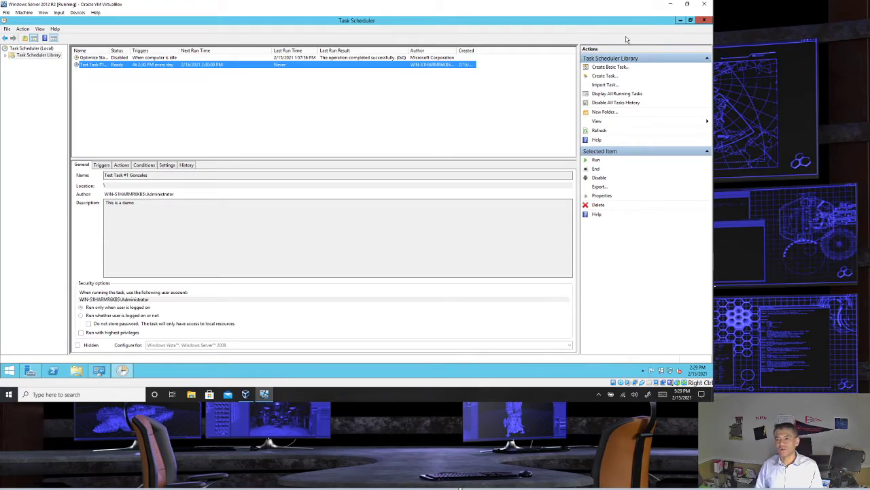
Clear the desktop by minimizing Task Scheduler and closing the Administrative Tools window
click(681, 20)
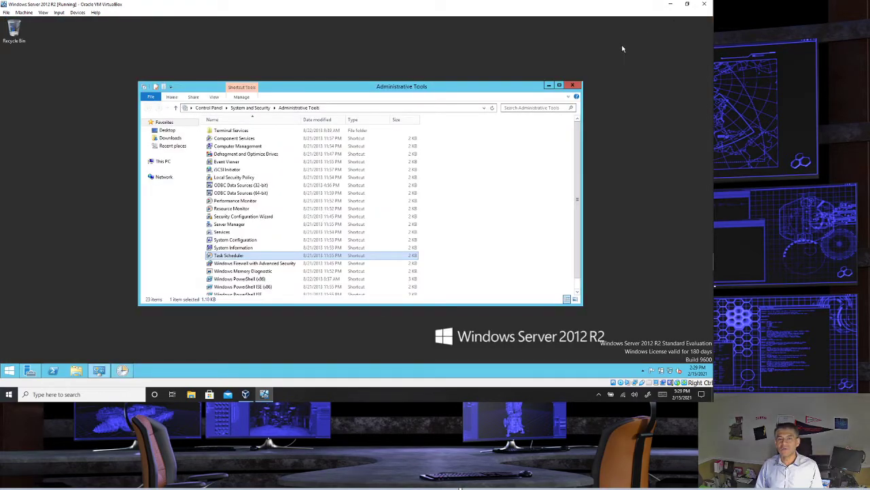
click(573, 85)
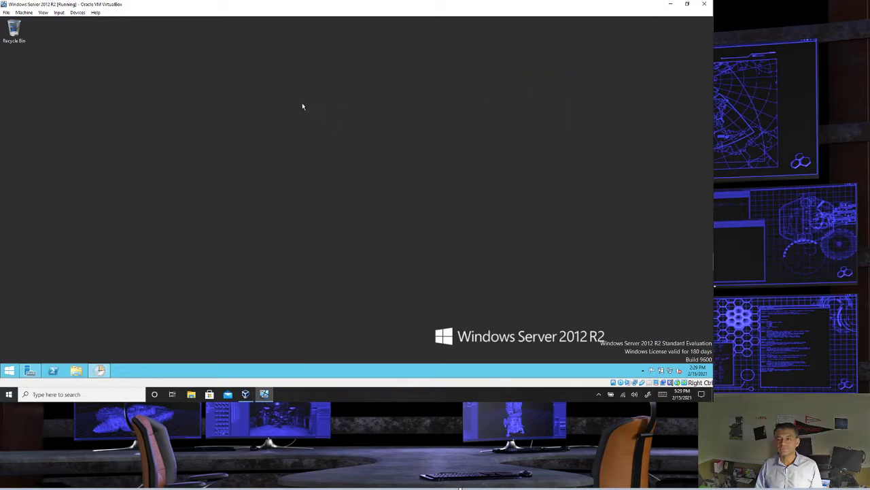